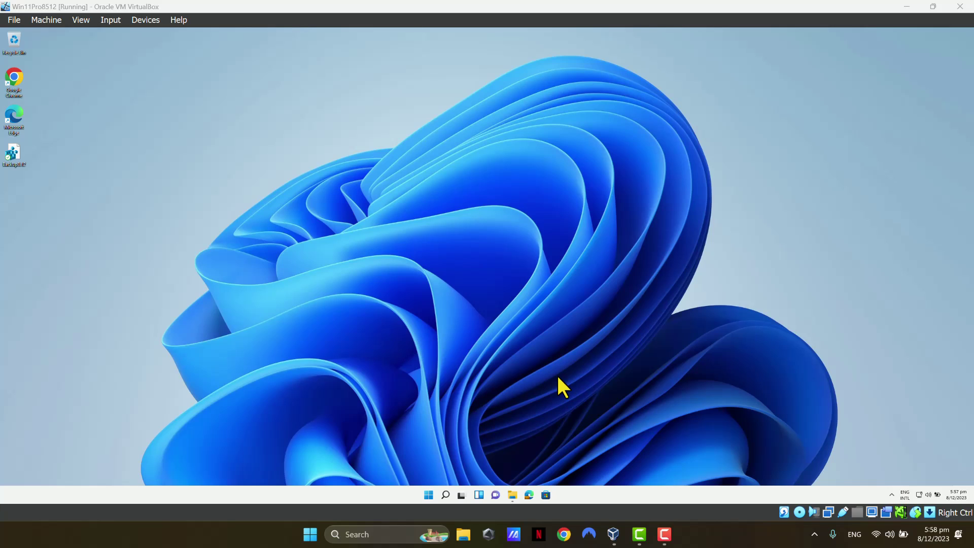
Open File Explorer at Quick access and check the hidden tray icons for OneDrive
left_click(513, 496)
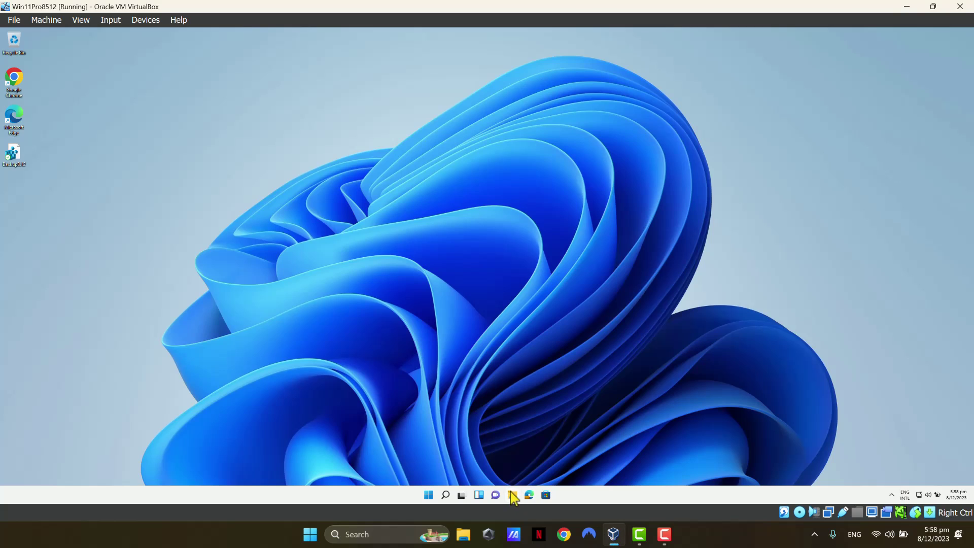
left_click(513, 495)
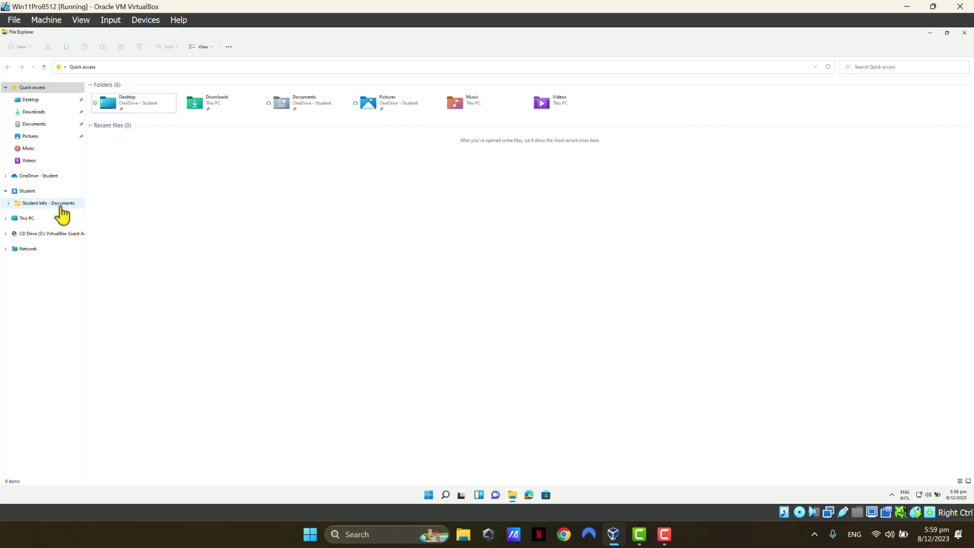
left_click(891, 494)
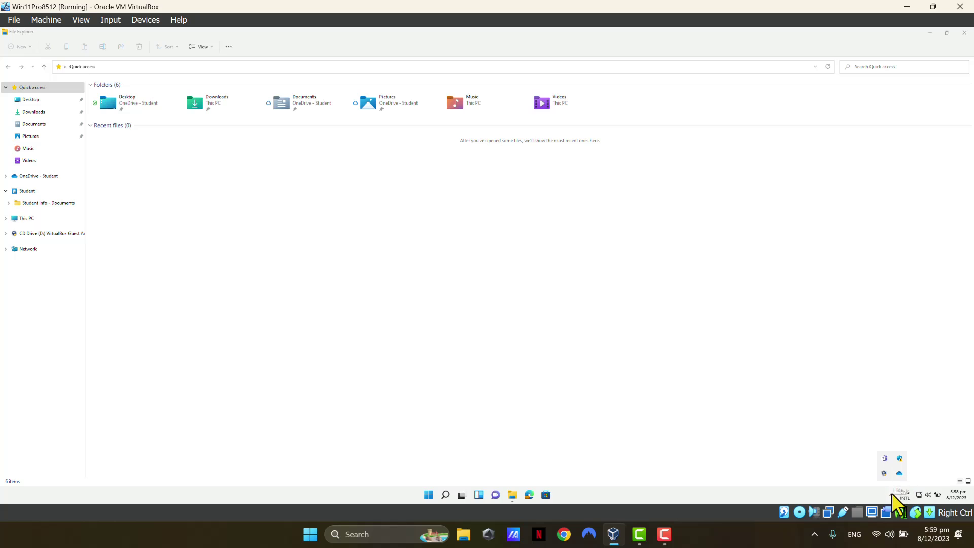
left_click(563, 404)
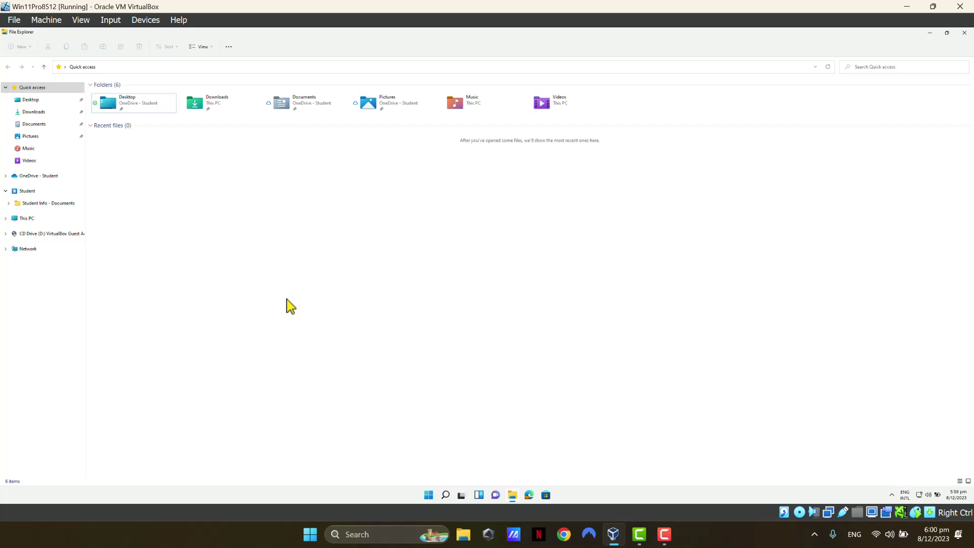
Search 'reg' in the Start menu and launch Registry Editor
left_click(429, 495)
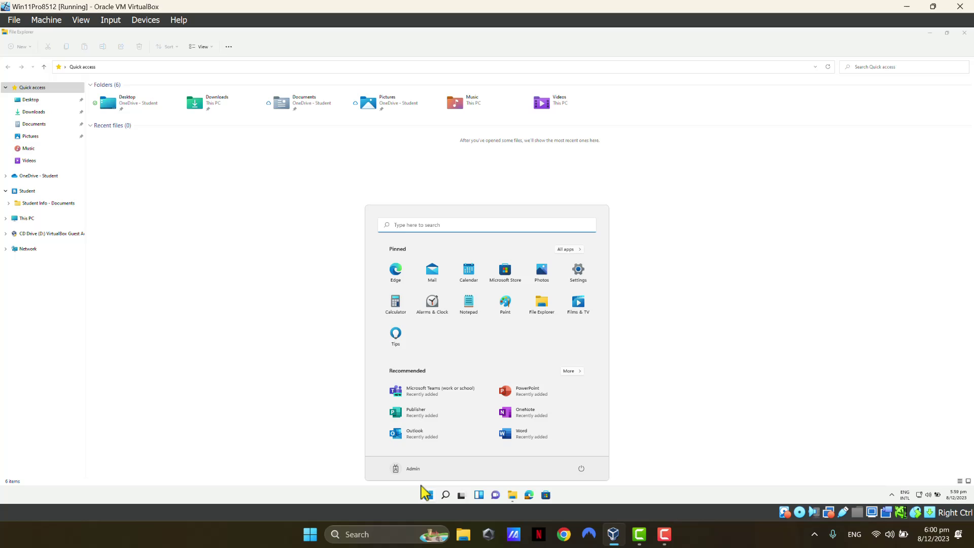
type("reg")
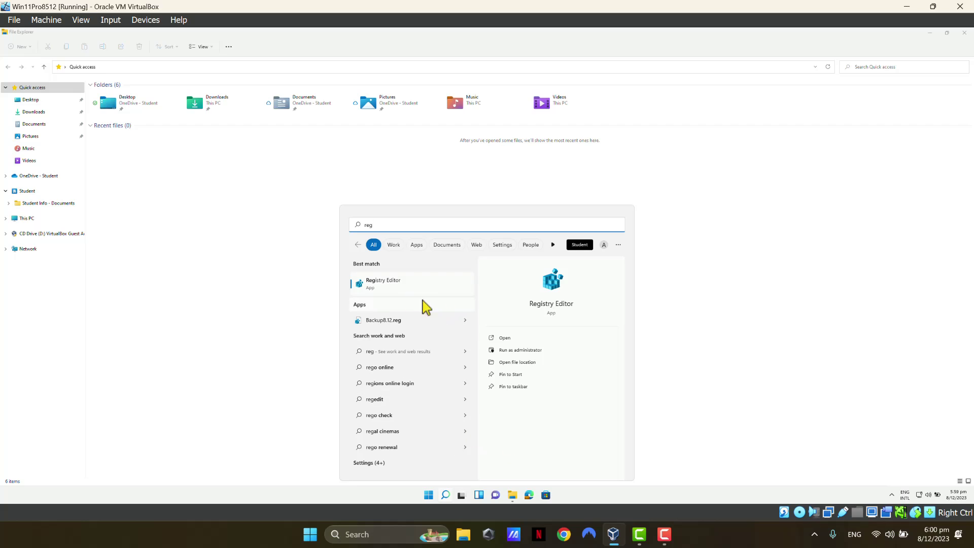
left_click(390, 291)
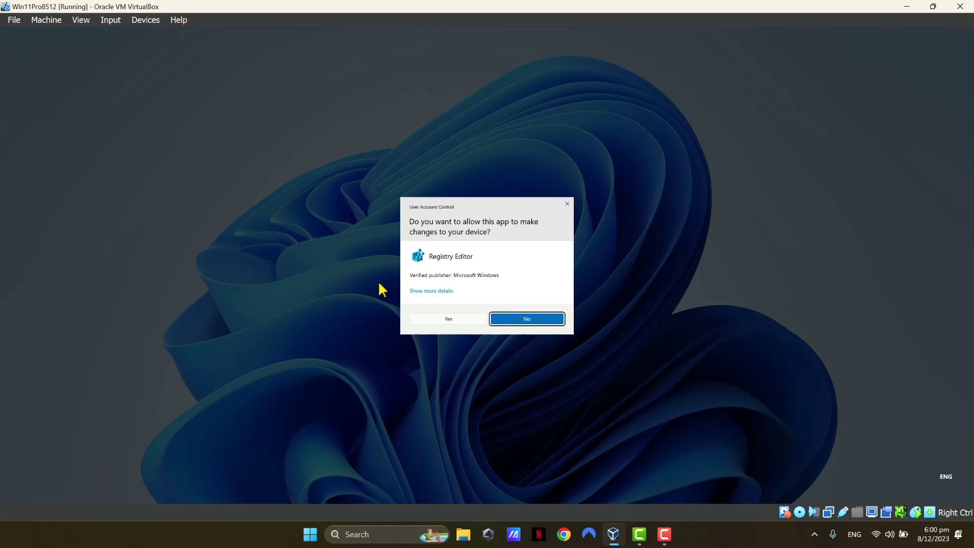
Approve the UAC prompt and go to HKEY_CLASSES_ROOT\CLSID via the address bar
left_click(449, 319)
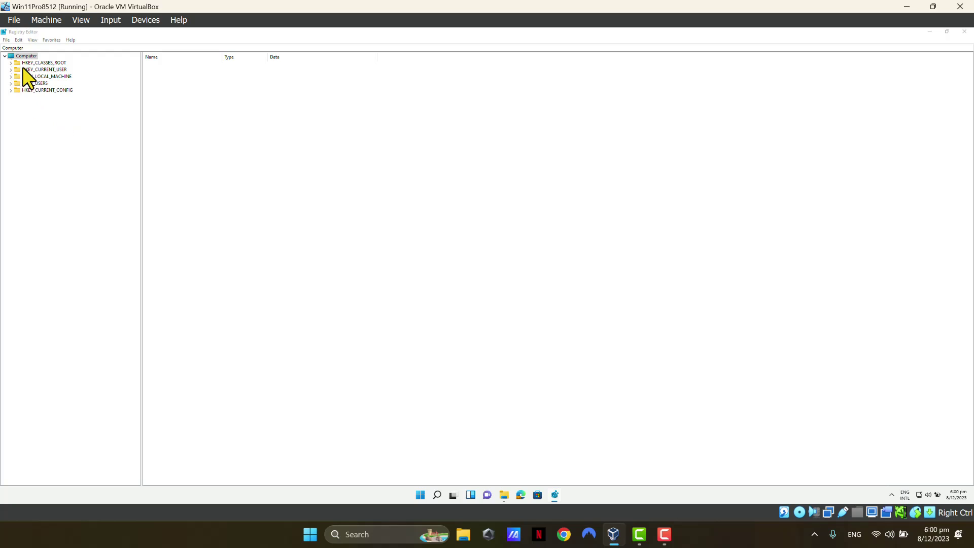
left_click(59, 63)
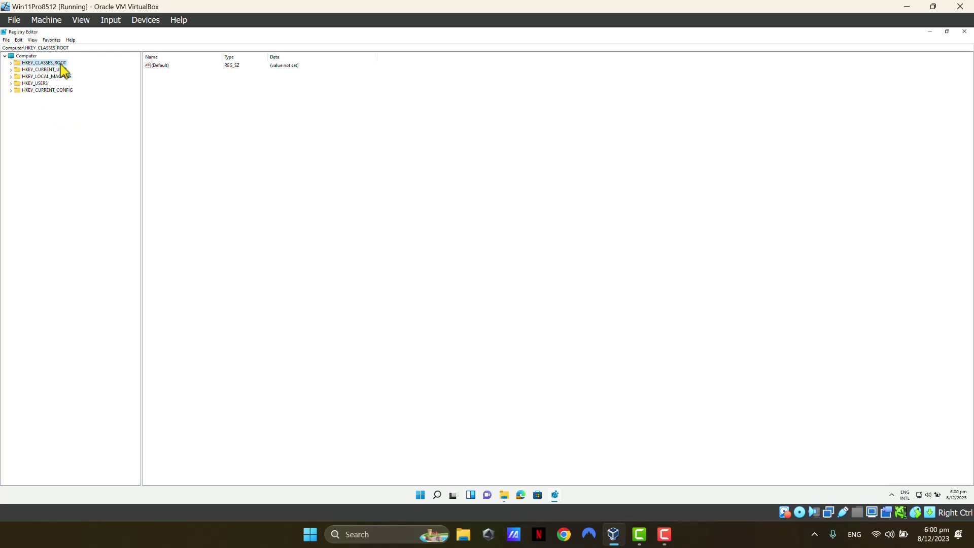
left_click(78, 48)
left_click_drag(78, 47, 4, 48)
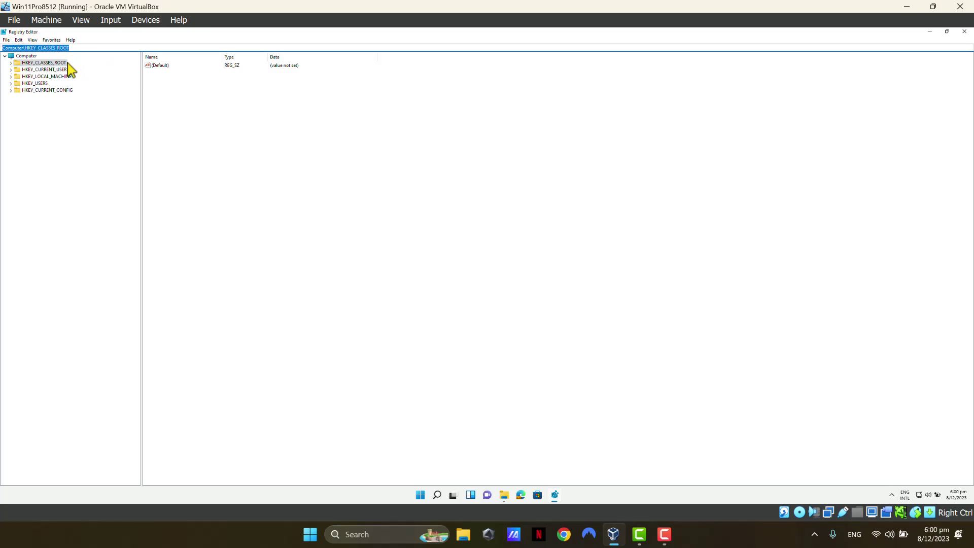
left_click(83, 50)
type("\\")
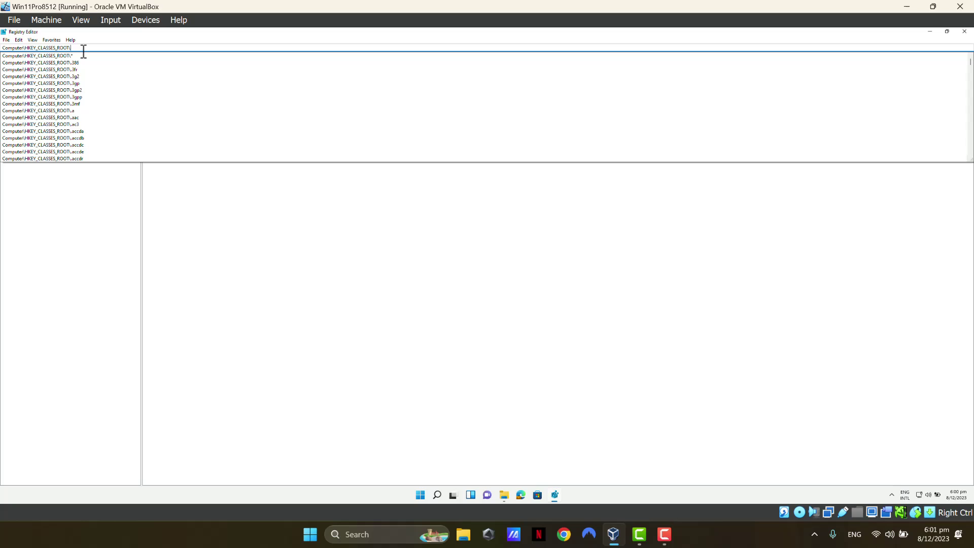
type("CLSID")
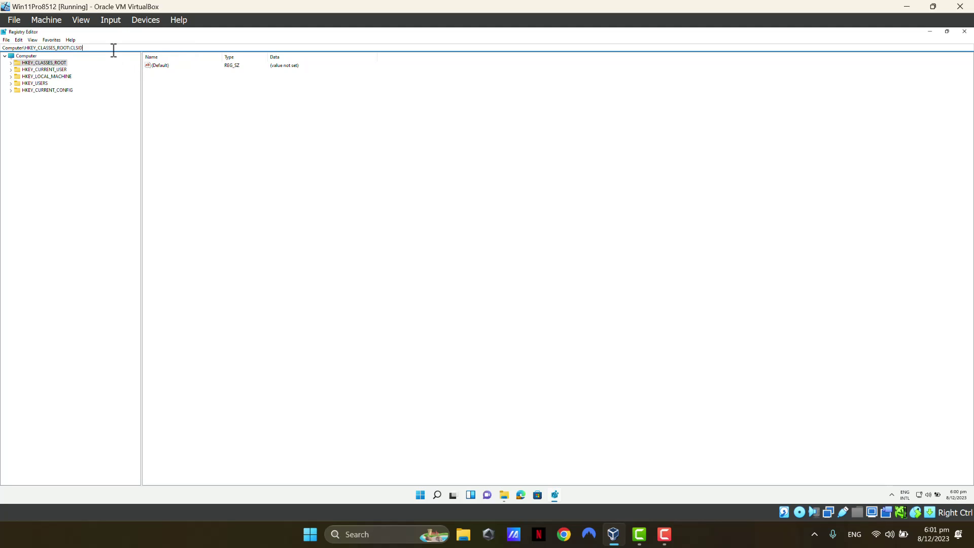
key("Return")
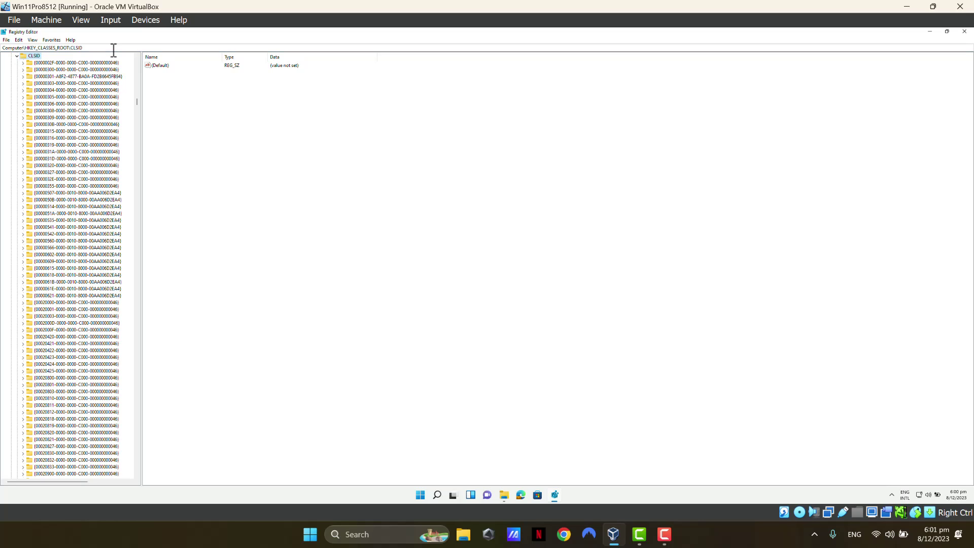
Search the CLSID key for 'OneDrive' and review the first match
right_click(34, 57)
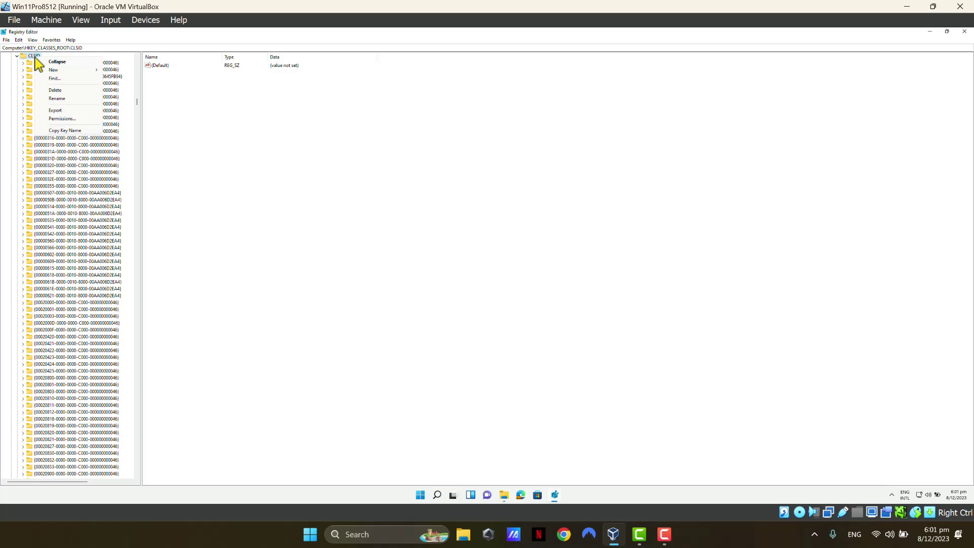
left_click(56, 79)
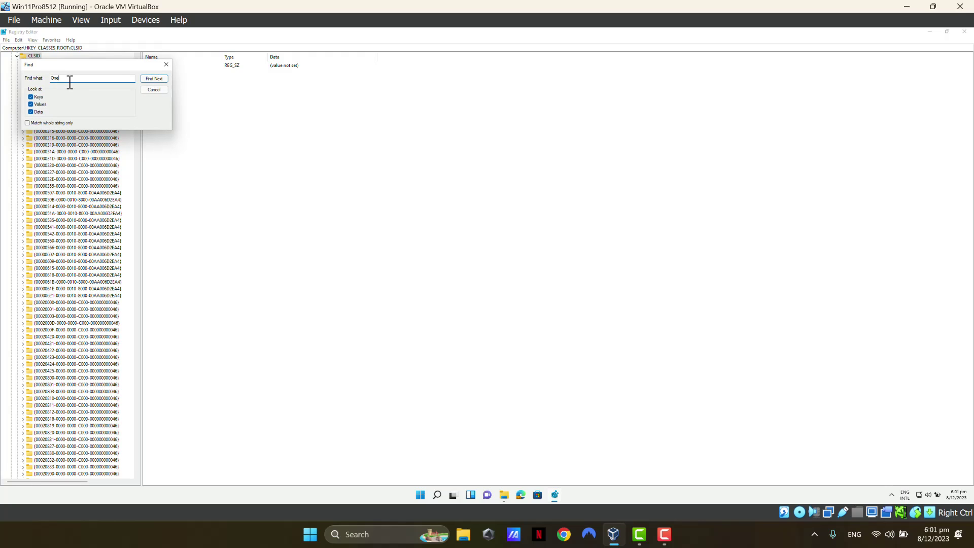
type("OneDrive")
left_click(159, 79)
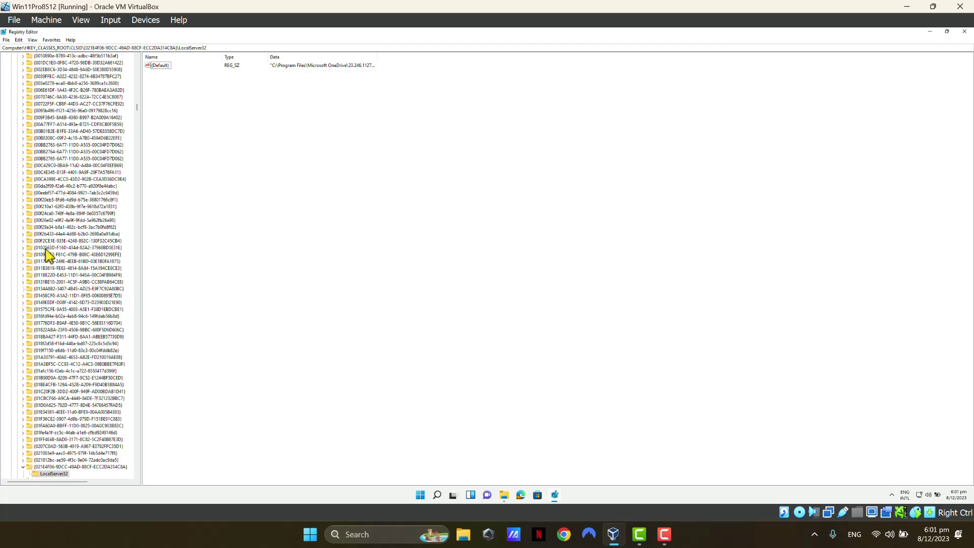
scroll(46, 250, "down", 8)
scroll(46, 250, "down", 5)
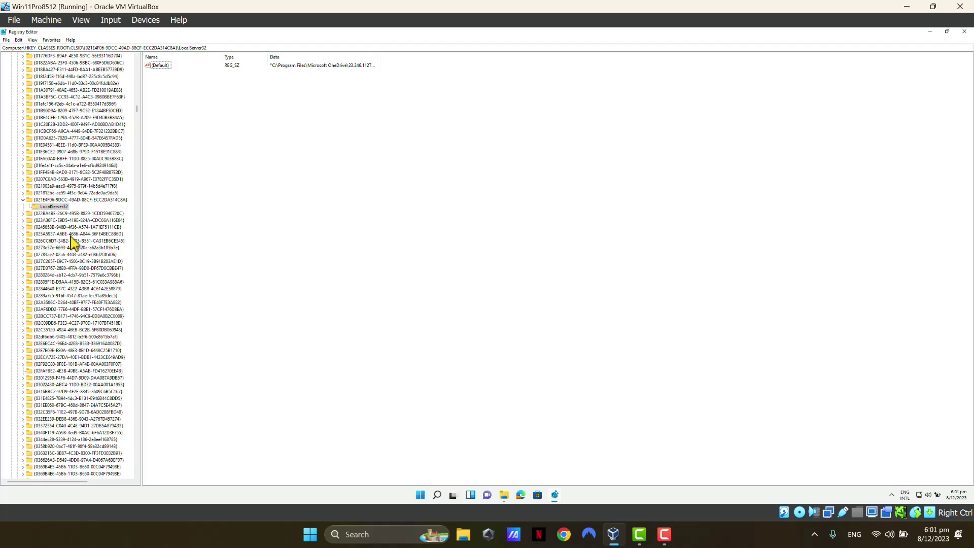
Find the next match, the {04271989-C4D2-508E-65A1-071541AA85BC} OneDrive key
right_click(60, 208)
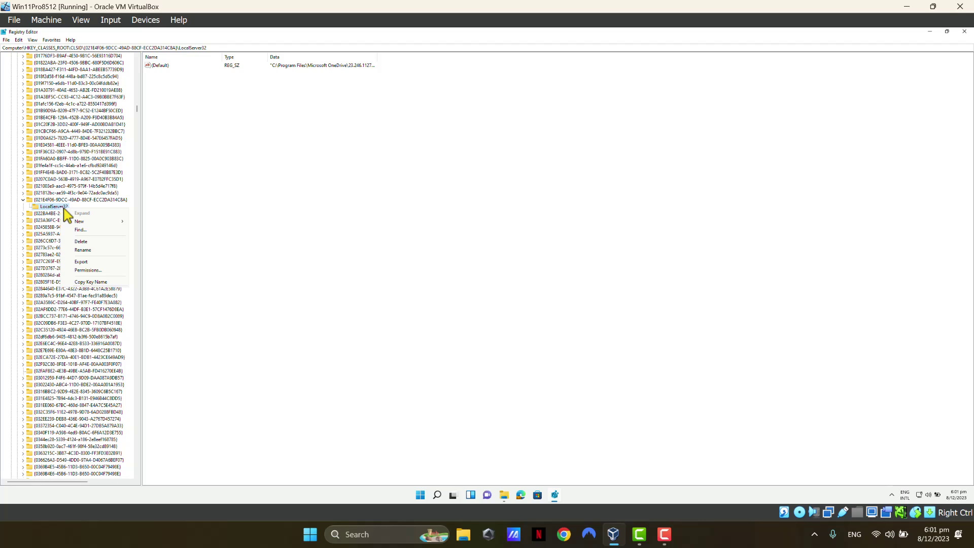
left_click(87, 230)
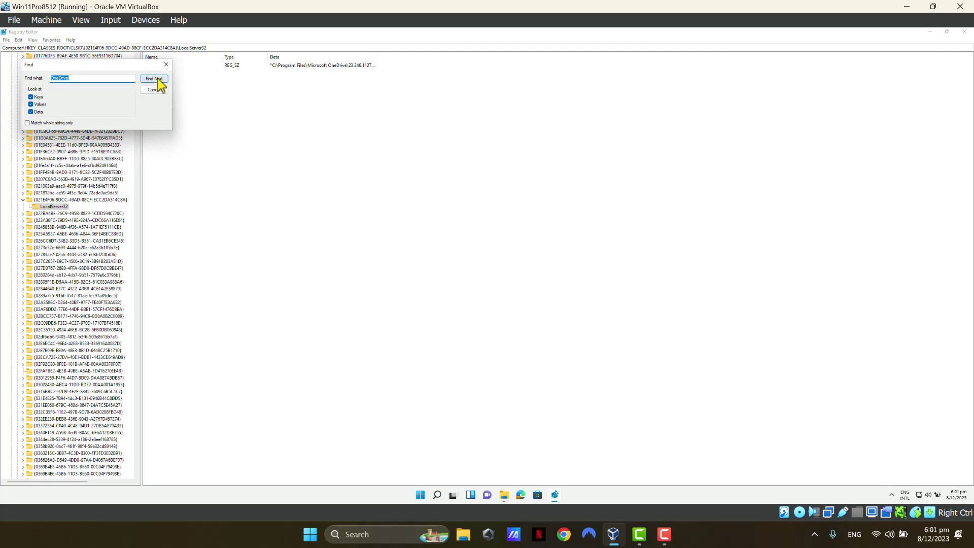
left_click(158, 81)
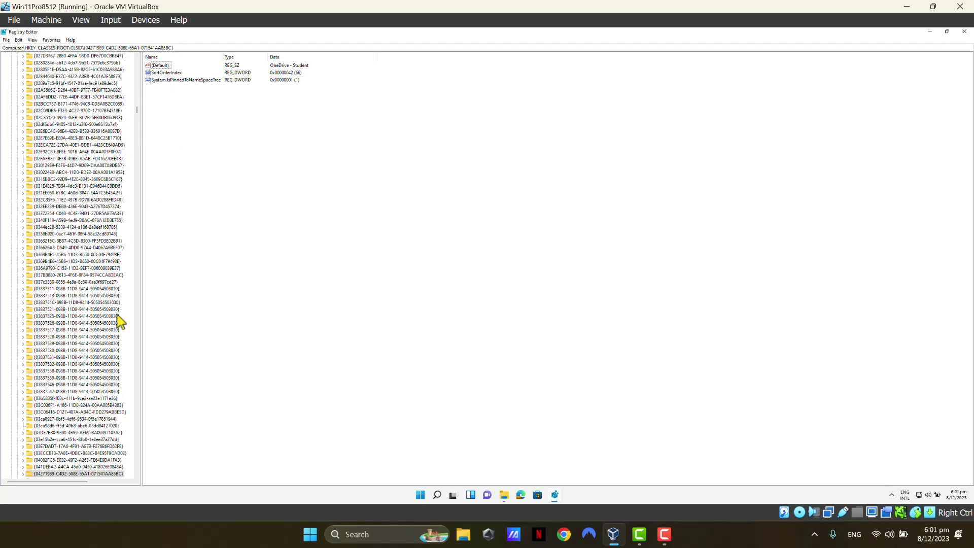
Change the OneDrive key's System.IsPinnedToNameSpaceTree data from 1 to 0
left_click(68, 475)
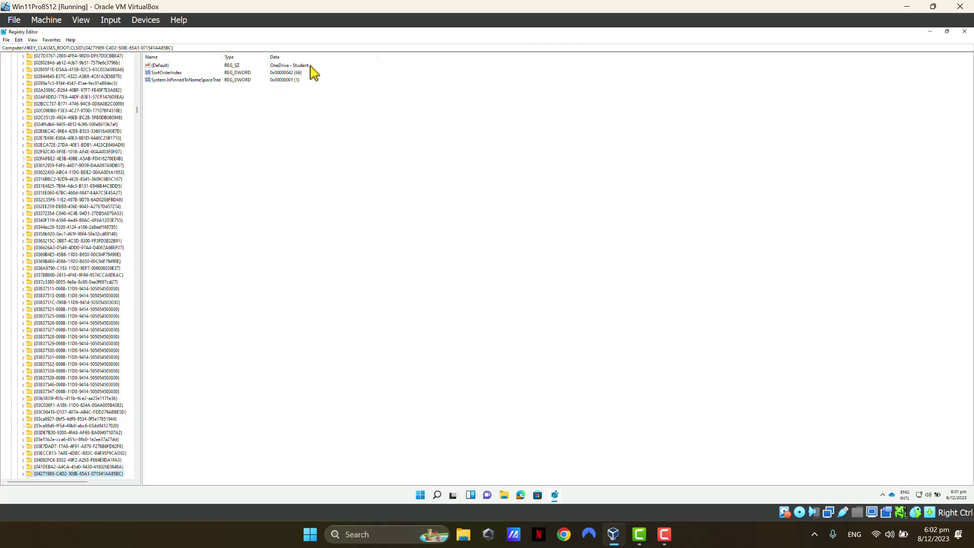
left_click(161, 84)
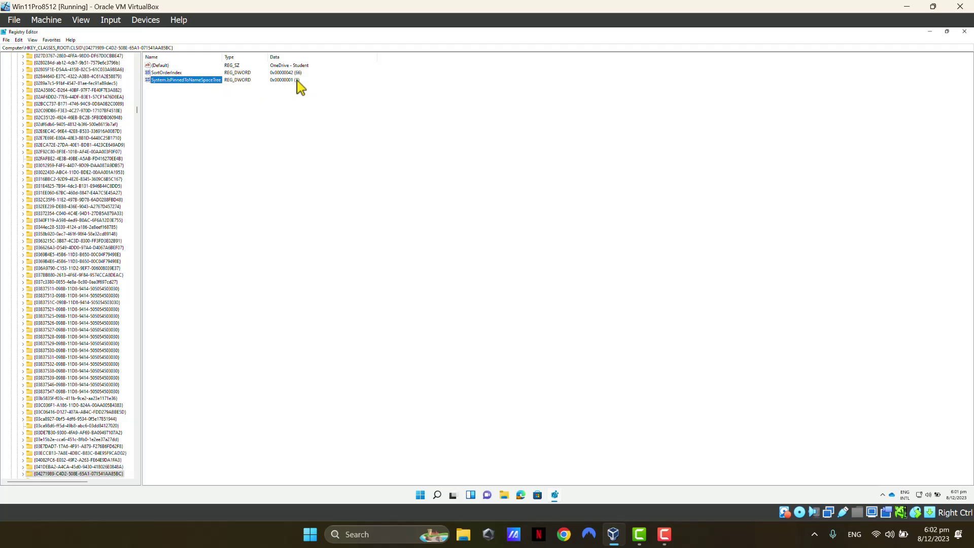
double_click(214, 81)
left_click(42, 104)
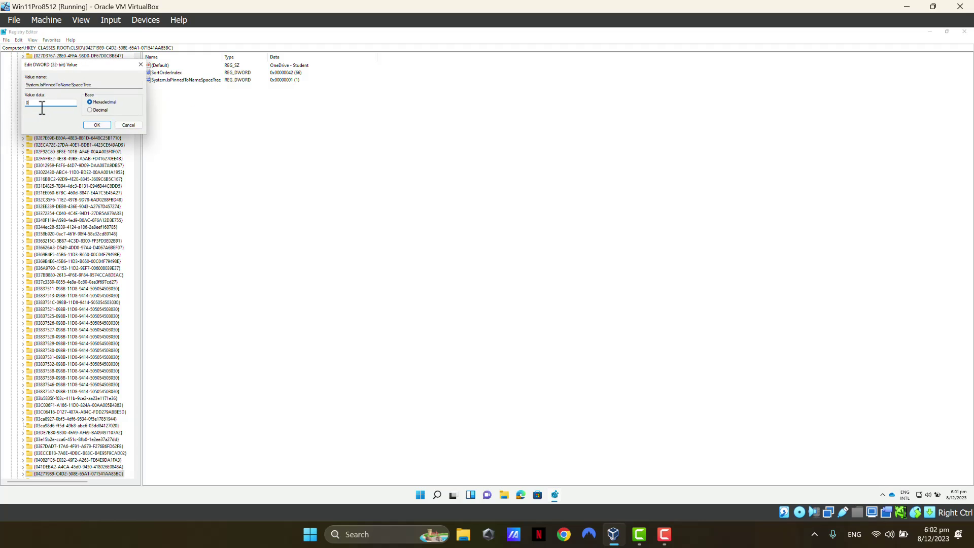
type("0")
left_click(96, 125)
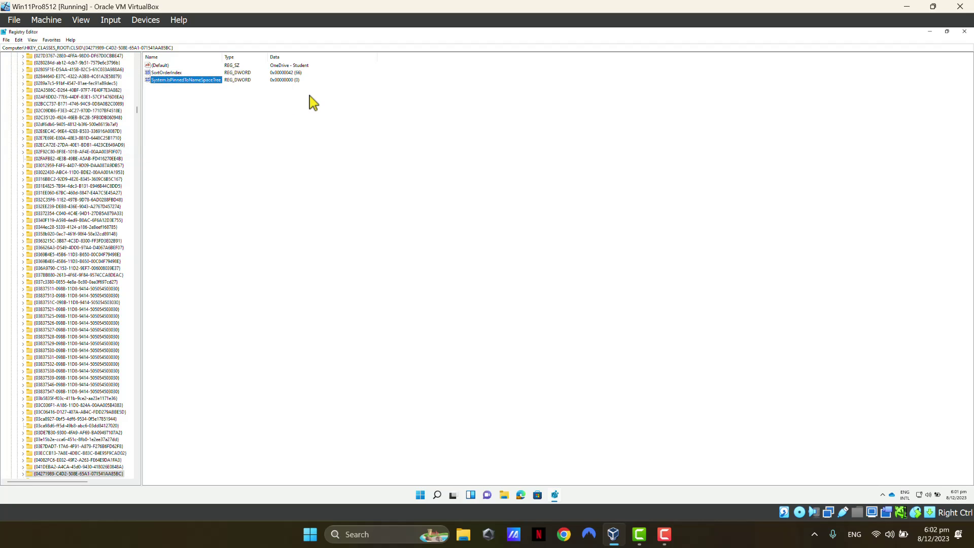
Exit Registry Editor, confirm OneDrive - Student is gone from File Explorer, then minimize it
left_click(6, 40)
left_click(20, 120)
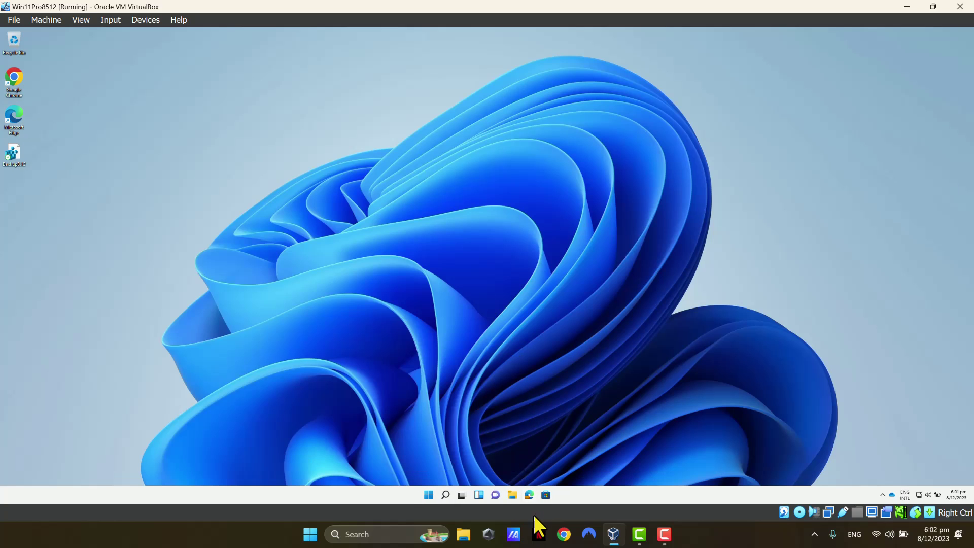
left_click(512, 494)
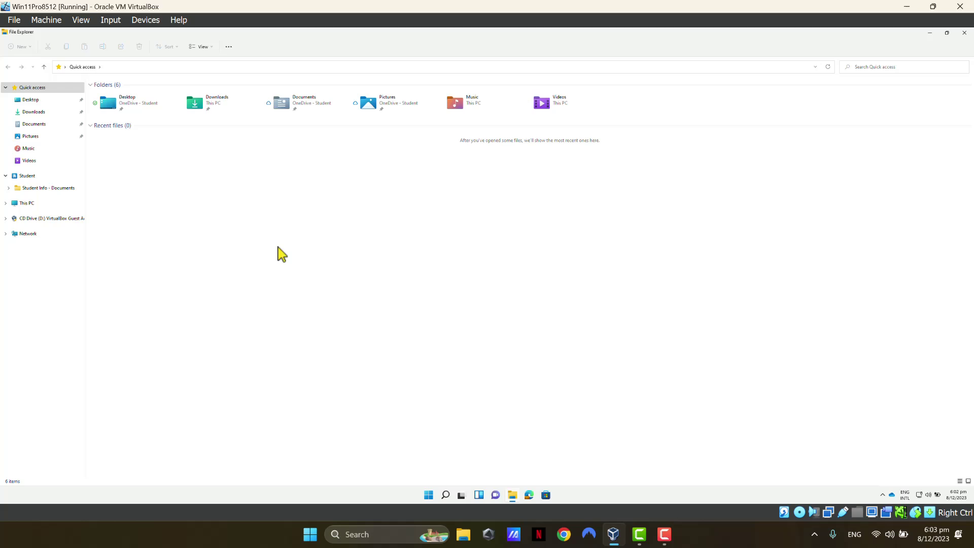
left_click(931, 33)
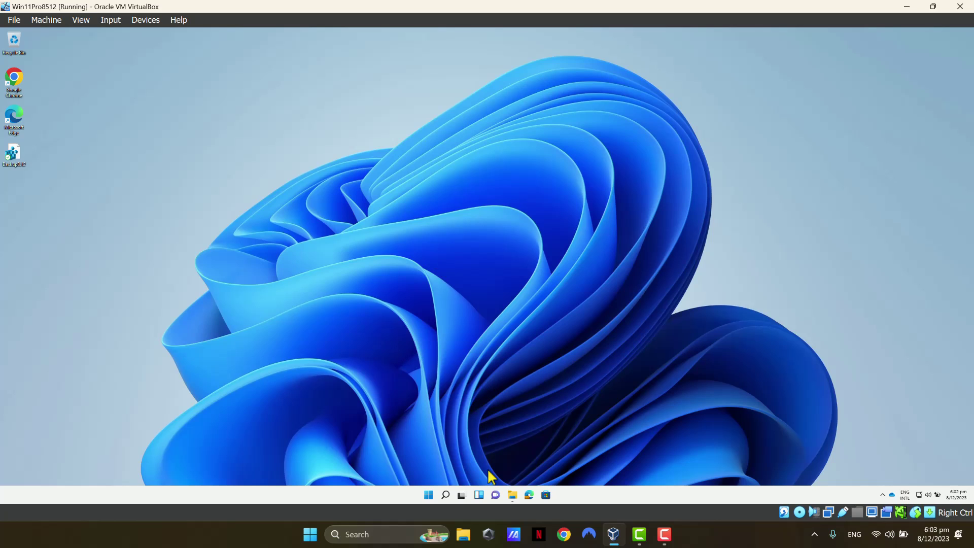
Relaunch Registry Editor by searching 're' and approve the UAC prompt
left_click(445, 495)
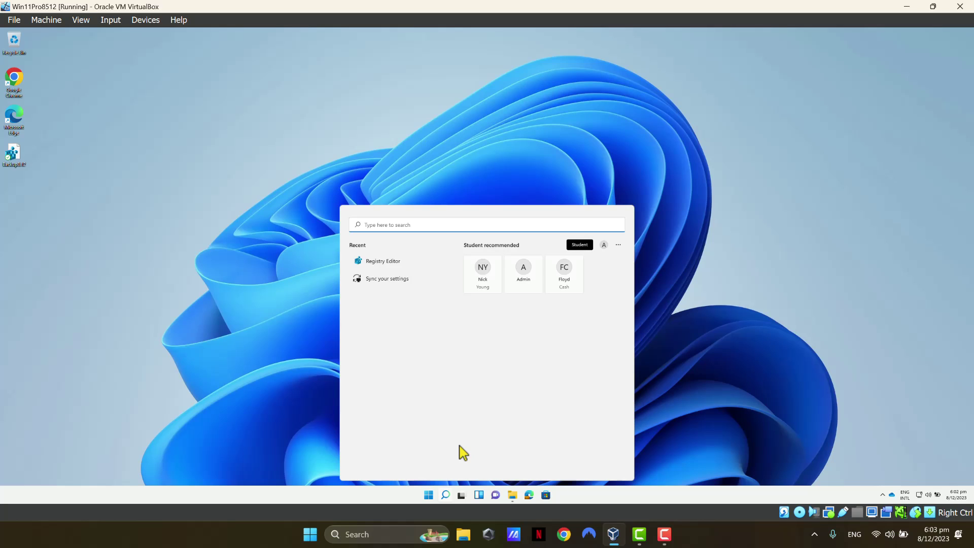
type("re")
key("BackSpace")
key("BackSpace")
type("re")
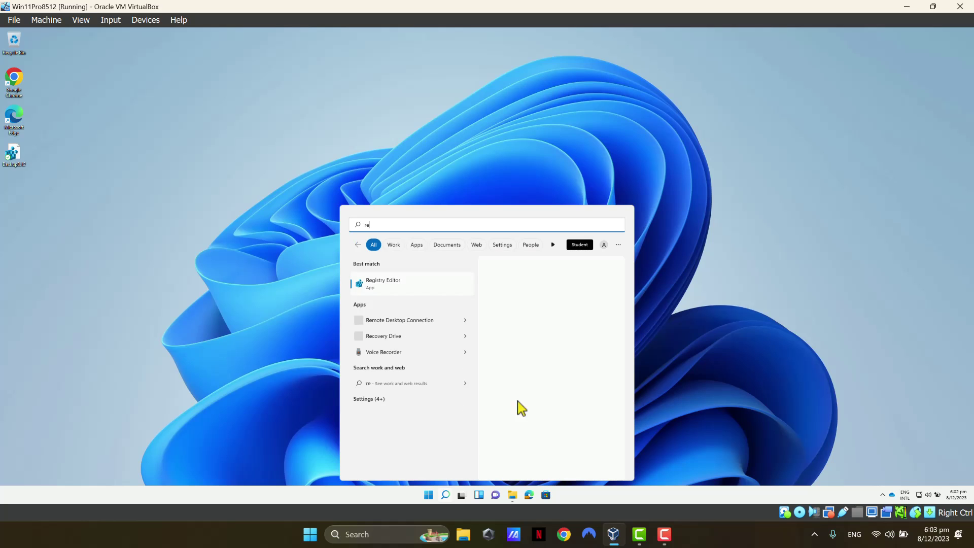
left_click(392, 283)
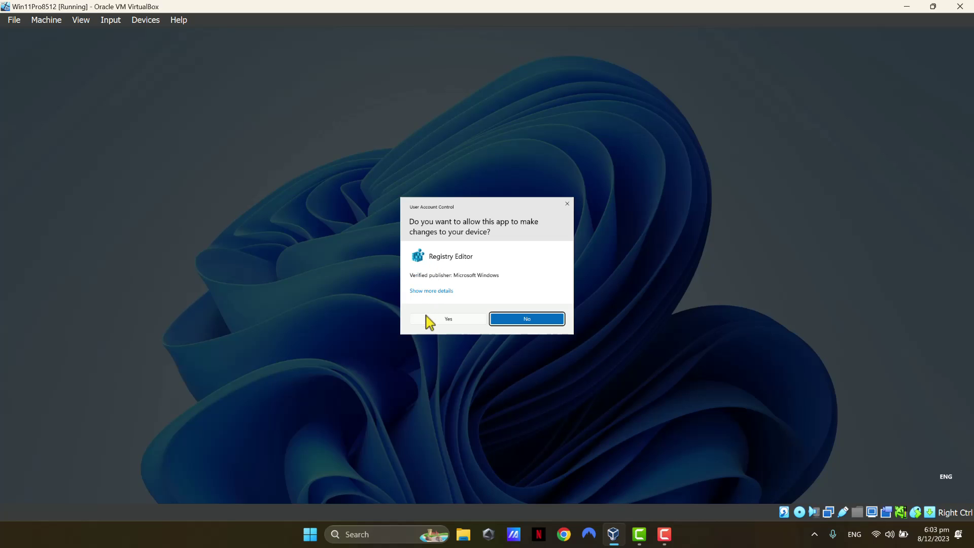
left_click(427, 320)
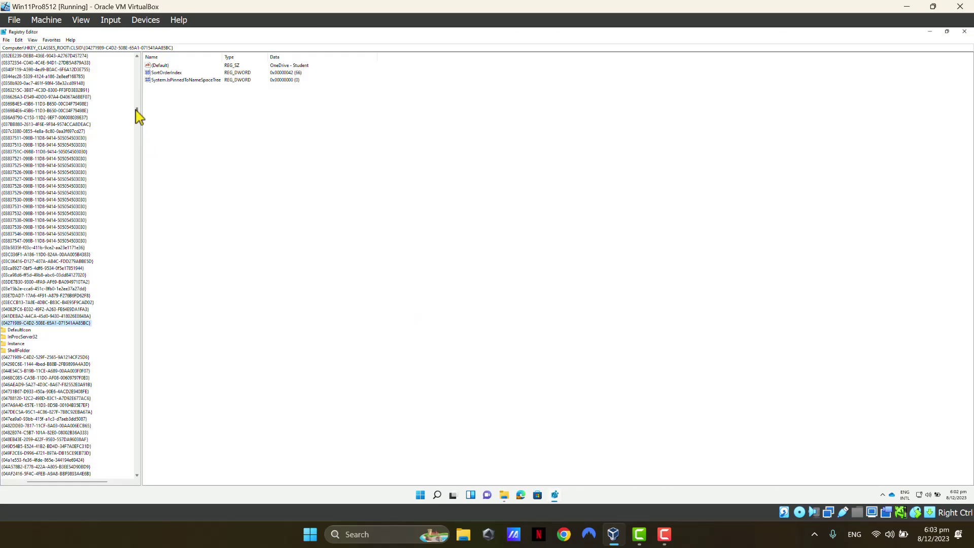
Scroll the tree to the top and collapse HKEY_CLASSES_ROOT to the root keys
left_click_drag(136, 109, 133, 59)
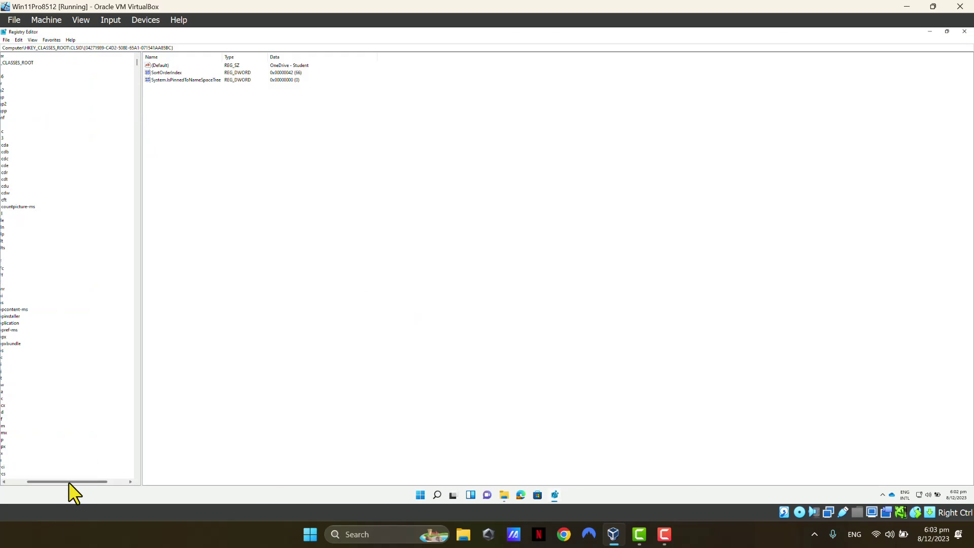
left_click_drag(68, 482, 49, 482)
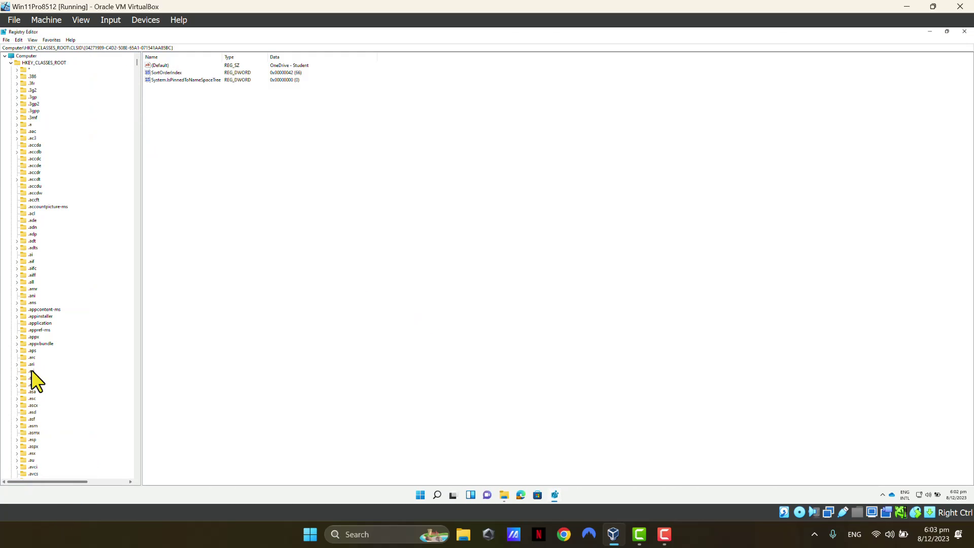
left_click(10, 62)
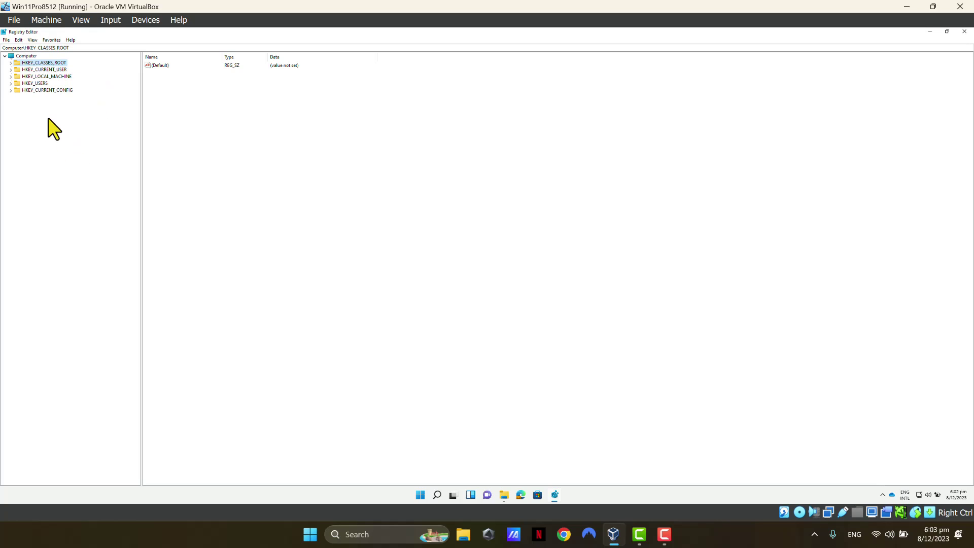
Start a registry export and enter the file name 'BCAK'
left_click(7, 40)
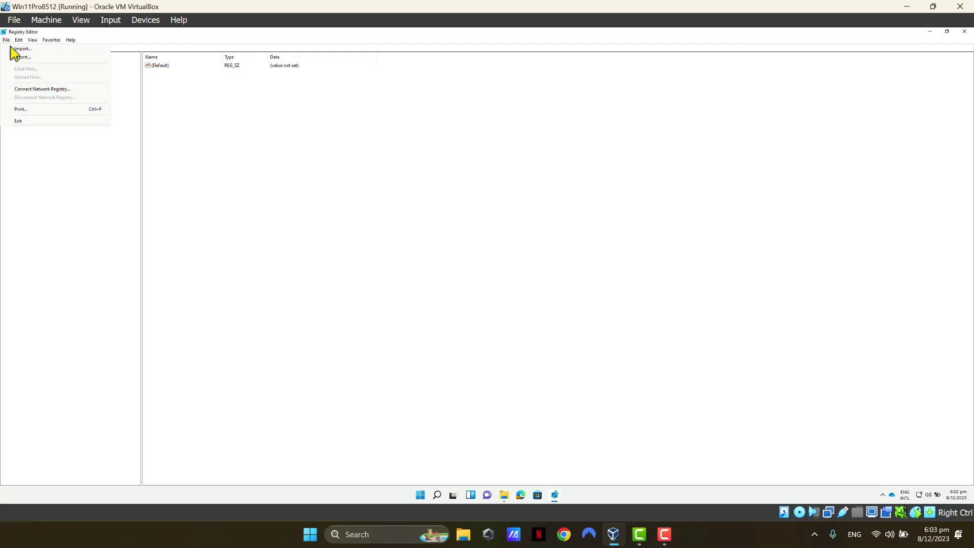
left_click(23, 58)
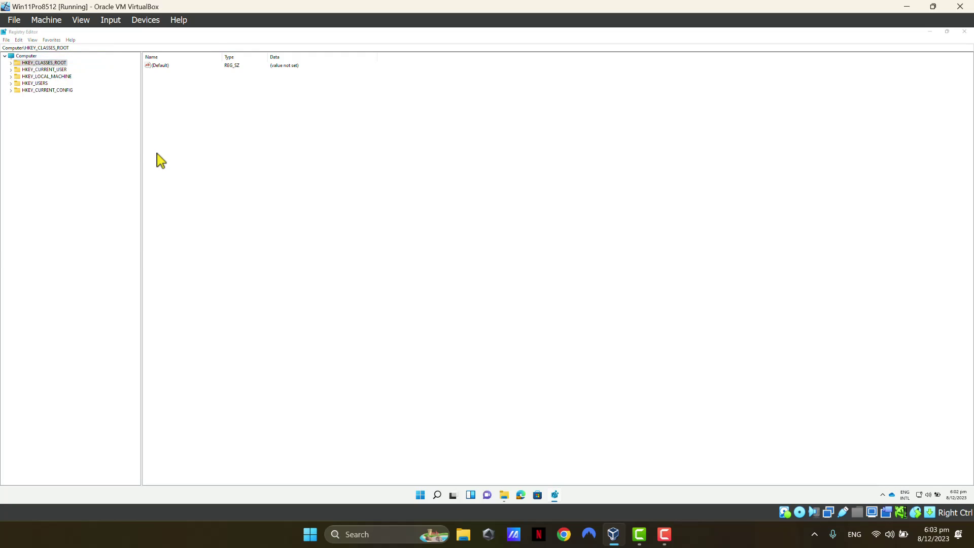
left_click(107, 186)
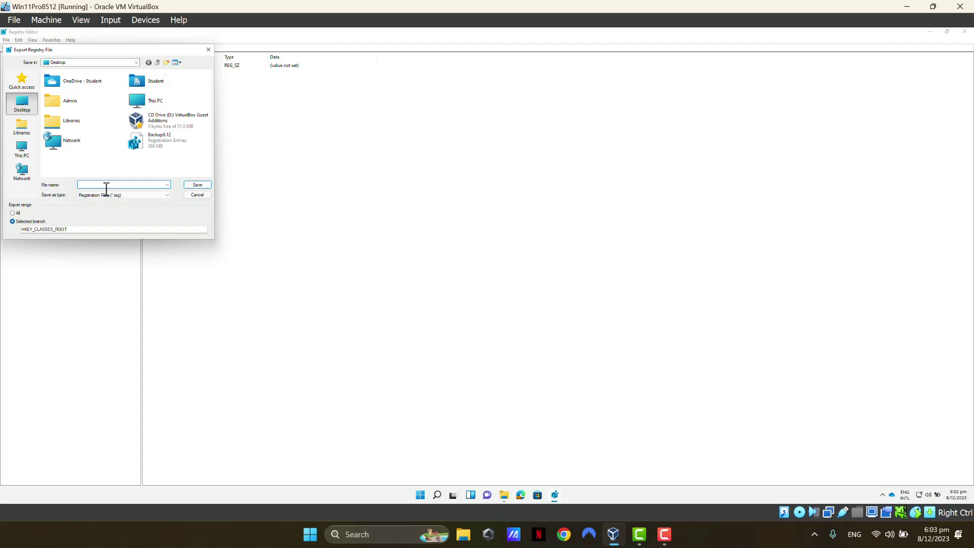
type("BCAKP")
Cancel the export without saving and close Registry Editor
left_click(201, 195)
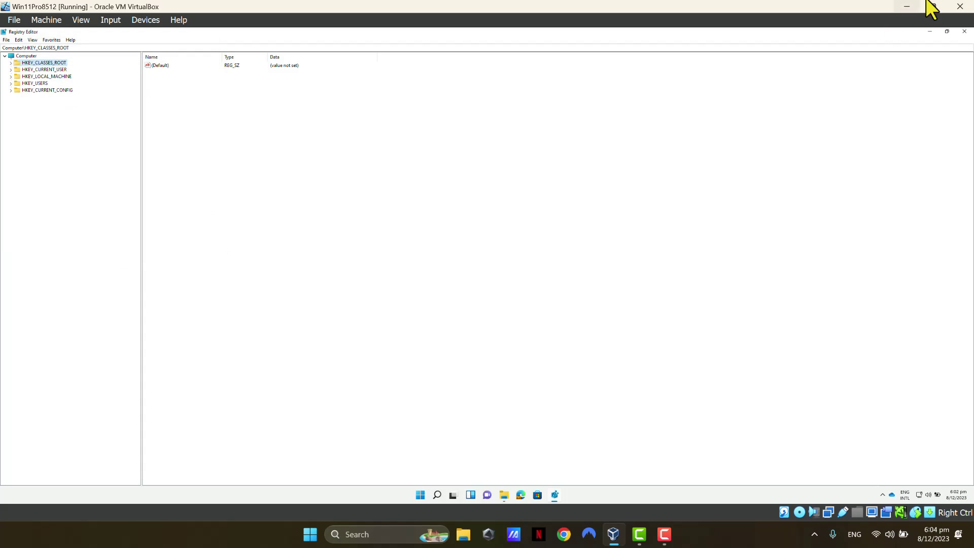
left_click(964, 31)
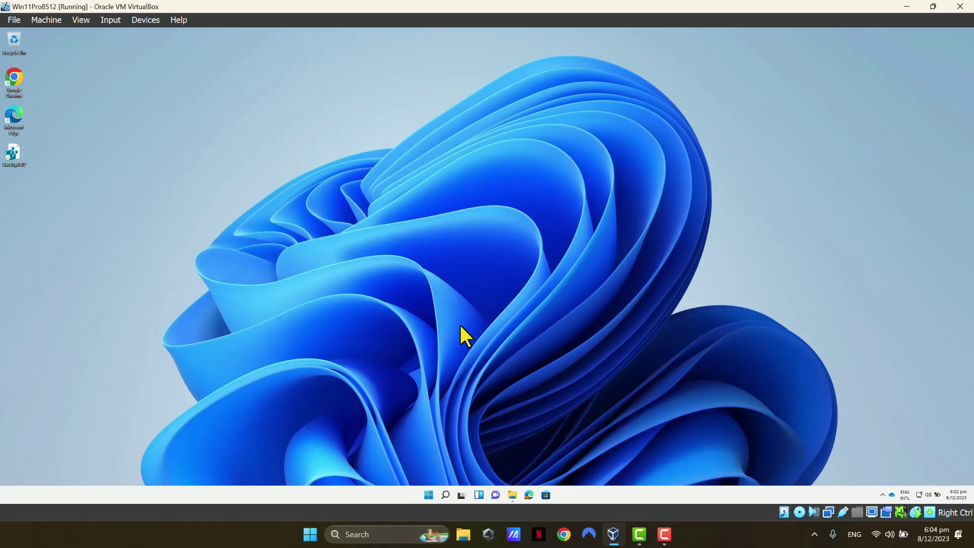